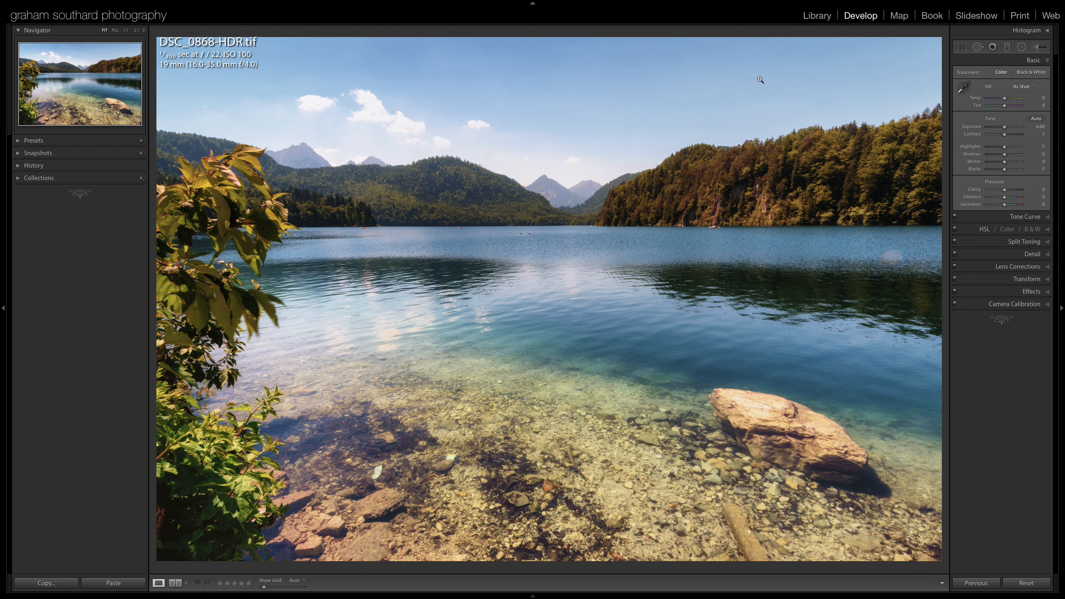
- Raise the Dehaze amount in the Effects settings to +100 to exaggerate the sensor dust spots in the sky
{"action": "left_click", "coordinate": [126, 31]}
{"action": "left_click_drag", "start_coordinate": [95, 111], "coordinate": [109, 56]}
{"action": "left_click", "coordinate": [105, 31]}
{"action": "left_click", "coordinate": [1035, 293]}
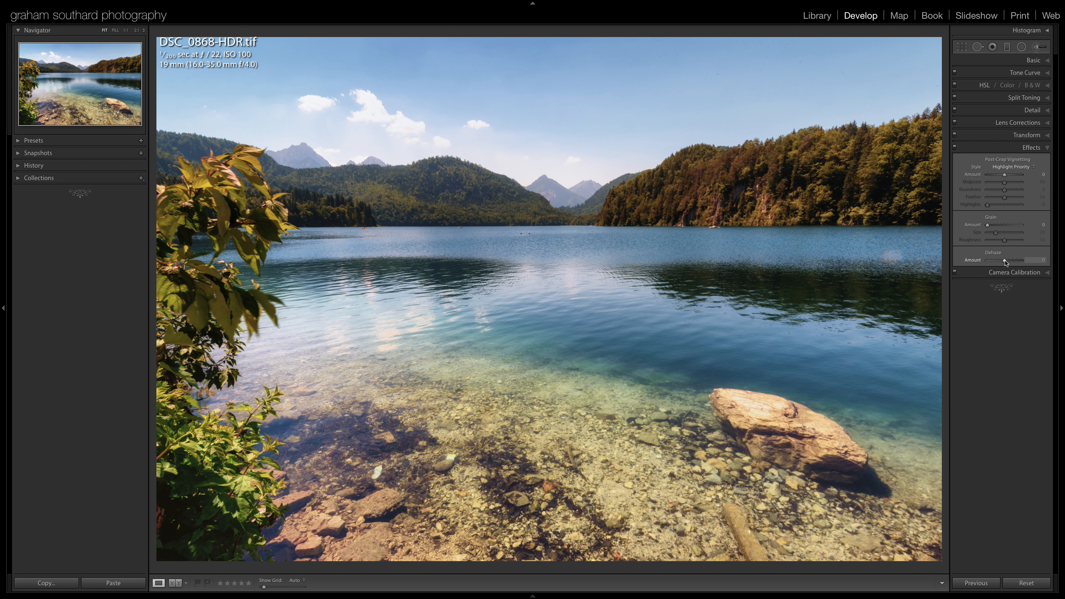
{"action": "left_click_drag", "start_coordinate": [1006, 261], "coordinate": [1026, 260]}
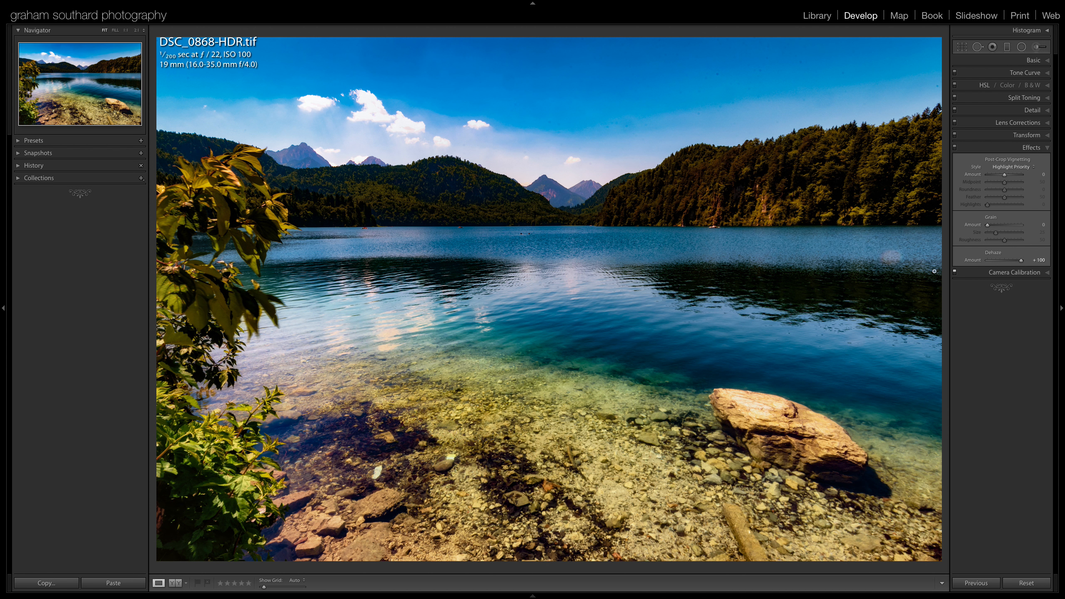
- With the Spot Removal tool in Heal mode at size 51, heal the dust spots in the upper sky above the forested hill
{"action": "left_click", "coordinate": [125, 32]}
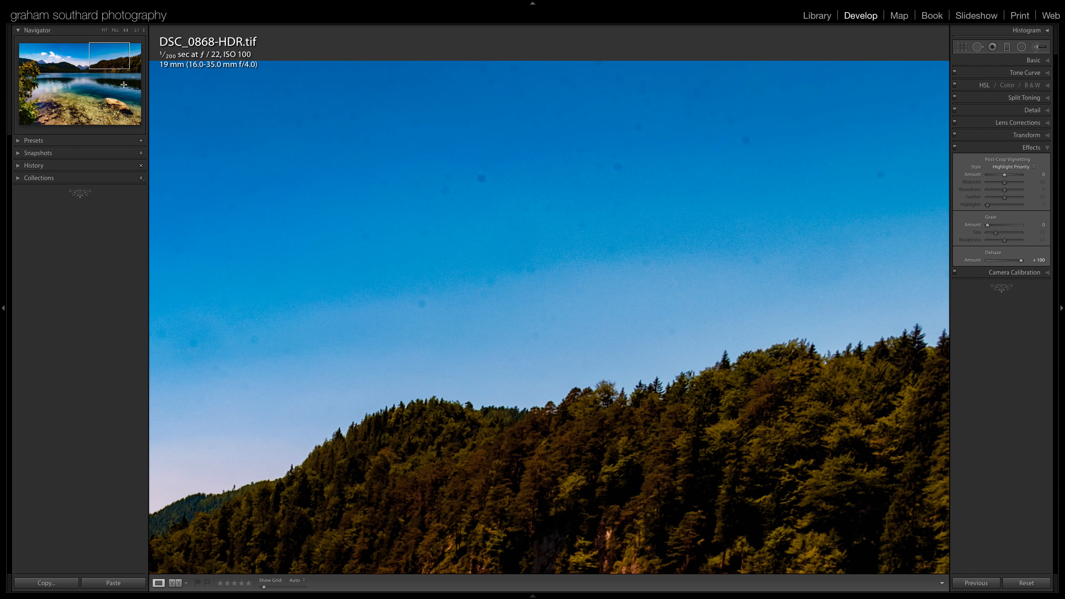
{"action": "left_click_drag", "start_coordinate": [118, 63], "coordinate": [103, 51]}
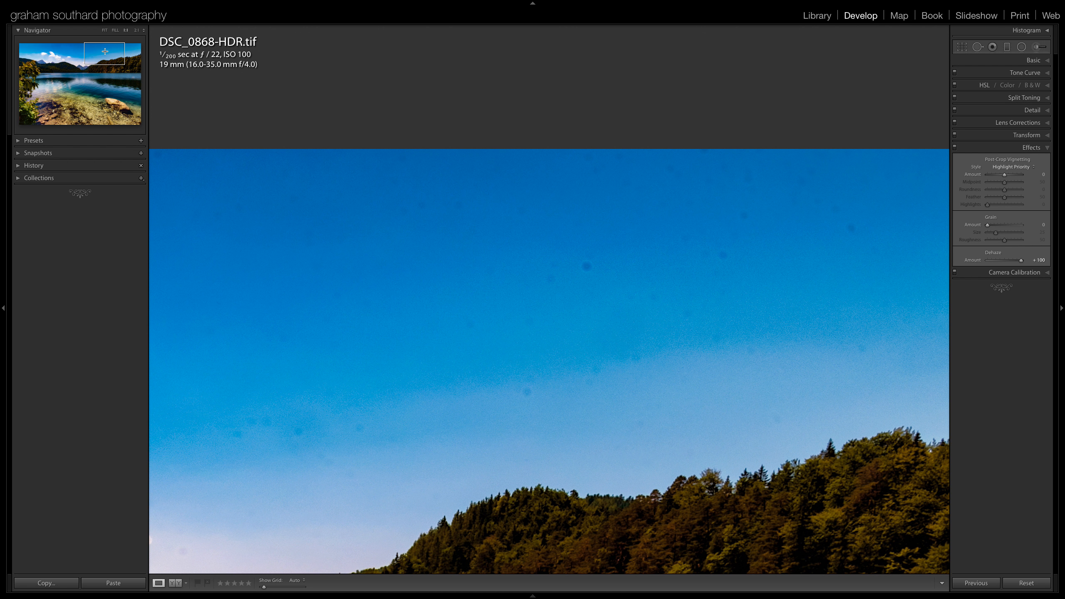
{"action": "left_click", "coordinate": [977, 46]}
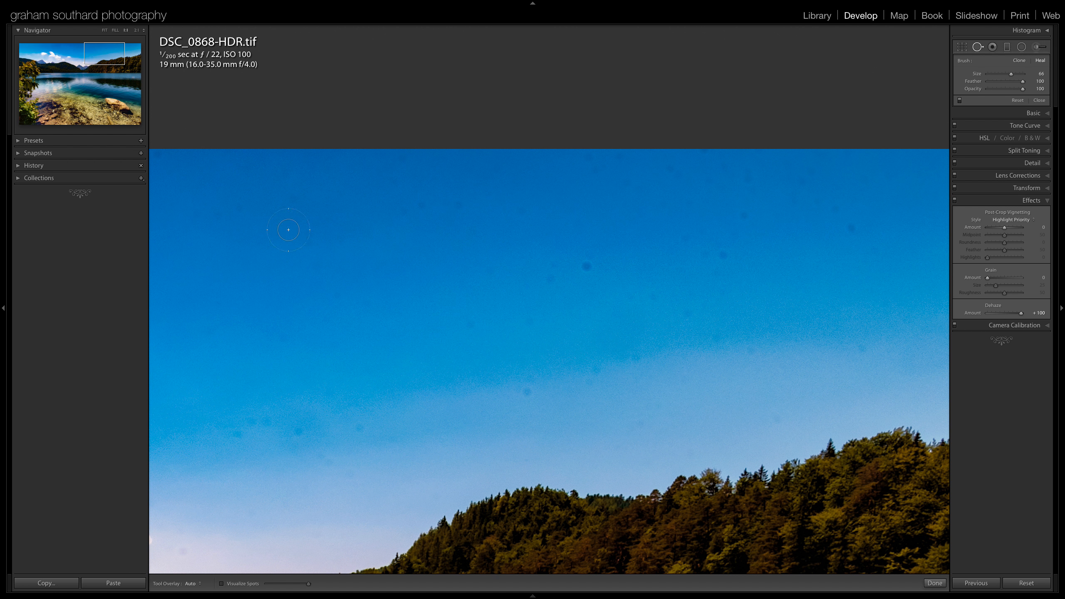
{"action": "left_click", "coordinate": [197, 215]}
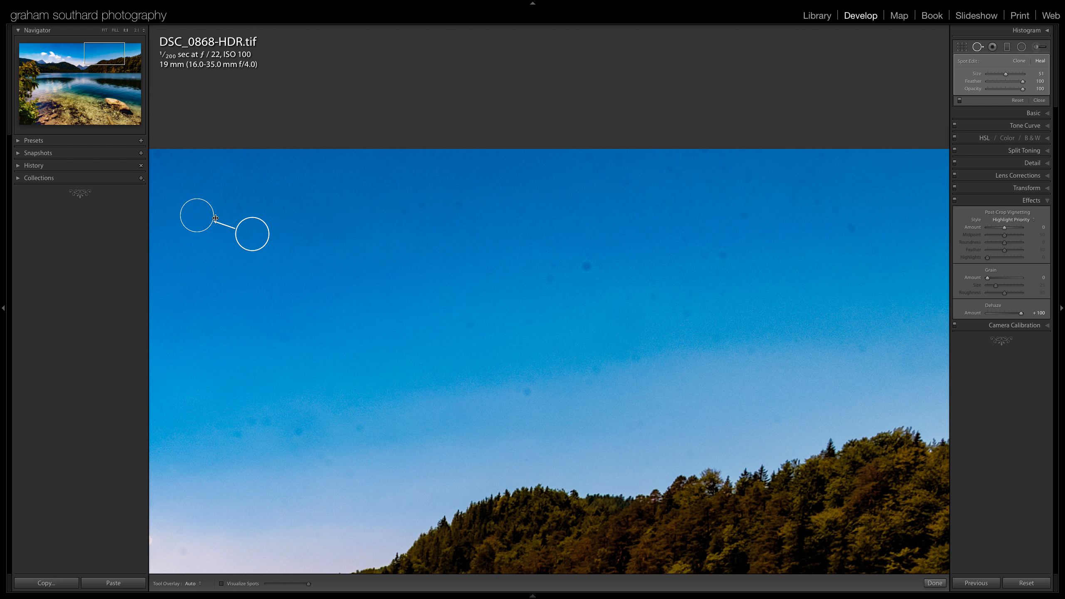
{"action": "left_click", "coordinate": [240, 211]}
{"action": "left_click", "coordinate": [417, 205]}
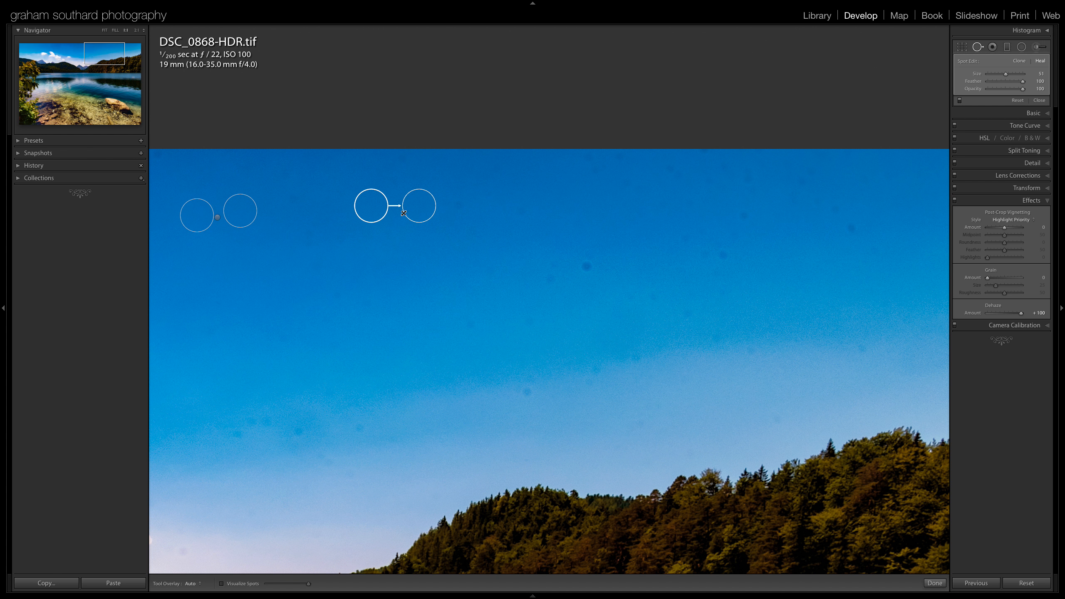
{"action": "left_click", "coordinate": [402, 214]}
{"action": "left_click", "coordinate": [390, 182]}
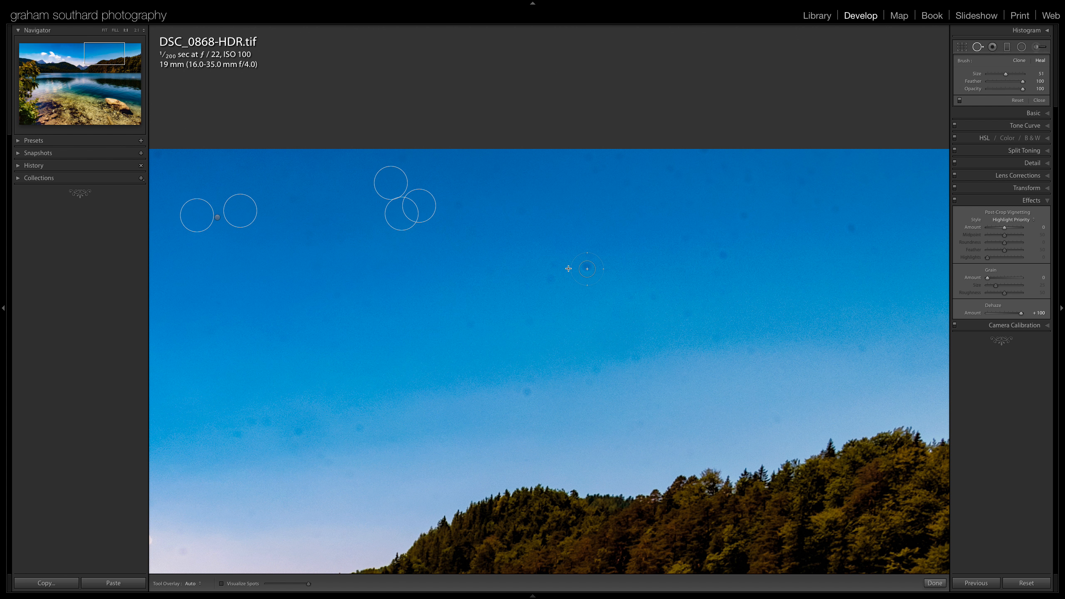
{"action": "left_click", "coordinate": [587, 268]}
{"action": "left_click", "coordinate": [555, 265]}
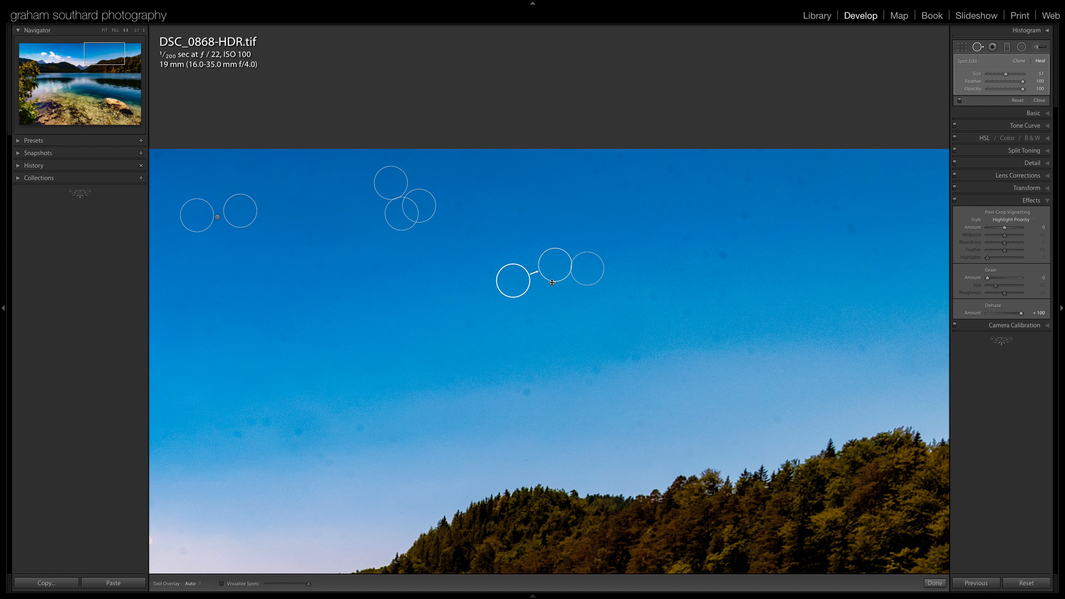
- Heal the dust spots in the middle of the sky and the cluster lower down above the pale horizon
{"action": "left_click", "coordinate": [530, 319]}
{"action": "left_click", "coordinate": [525, 393]}
{"action": "left_click", "coordinate": [354, 429]}
{"action": "left_click", "coordinate": [350, 476]}
{"action": "left_click", "coordinate": [329, 463]}
{"action": "left_click", "coordinate": [299, 435]}
{"action": "left_click", "coordinate": [268, 422]}
{"action": "left_click", "coordinate": [234, 438]}
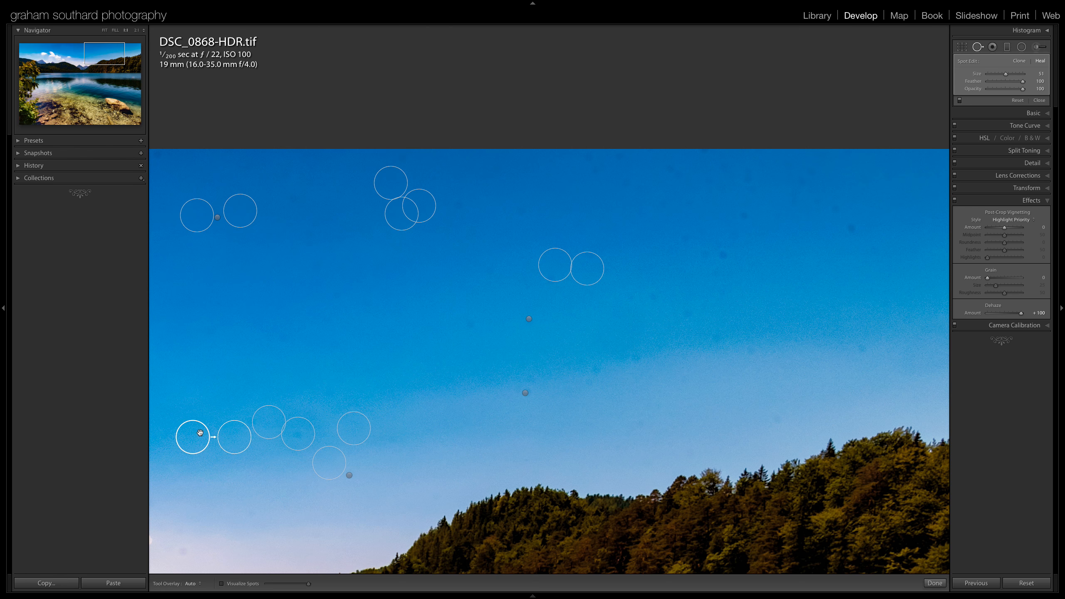
{"action": "left_click", "coordinate": [303, 445]}
- Set the spot removal Tool Overlay to Never and heal two more dust spots in the middle of the sky
{"action": "left_click", "coordinate": [192, 584]}
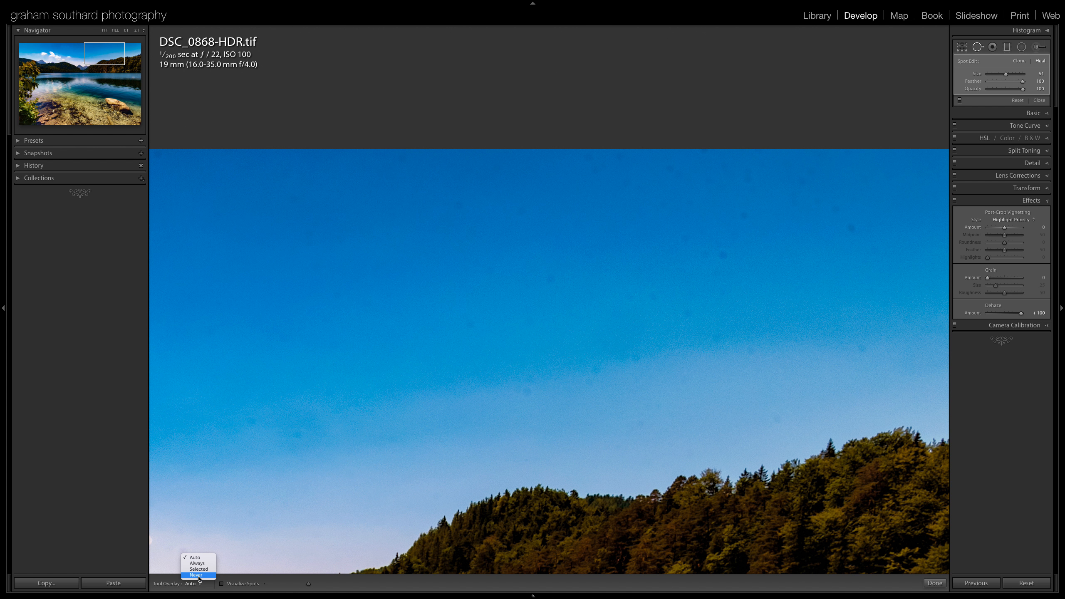
{"action": "left_click", "coordinate": [198, 576]}
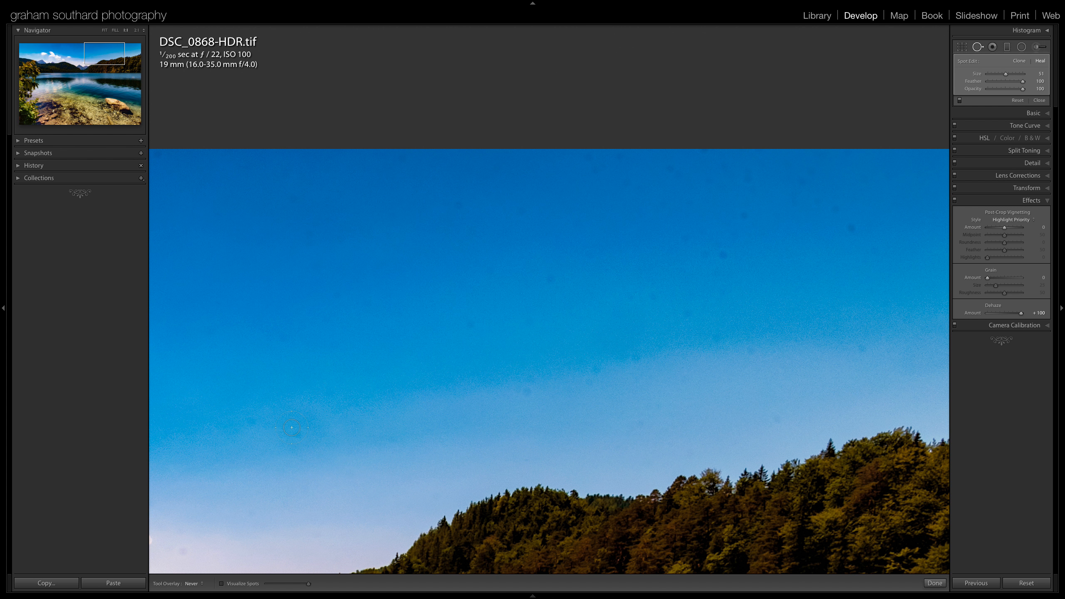
{"action": "left_click", "coordinate": [471, 326]}
{"action": "left_click", "coordinate": [554, 280]}
- Heal the dust spot near the upper-left corner of the photo and continue inspecting the image section by section
{"action": "left_click", "coordinate": [26, 52]}
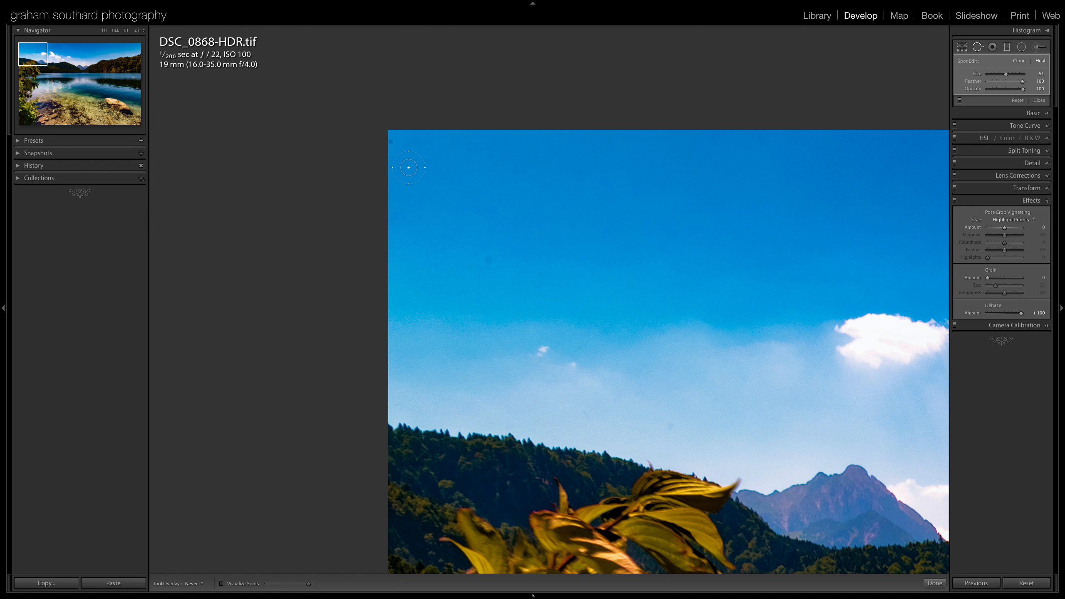
{"action": "left_click", "coordinate": [488, 259]}
{"action": "key", "text": "Page_Down"}
{"action": "key", "text": "Page_Down"}
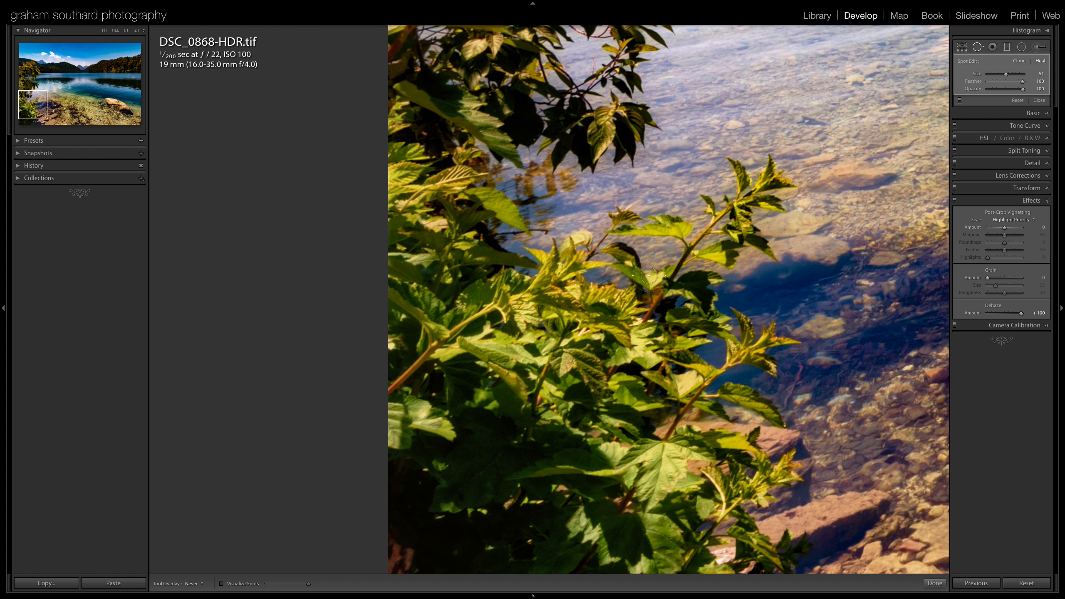
{"action": "key", "text": "Page_Down"}
{"action": "key", "text": "Page_Down"}
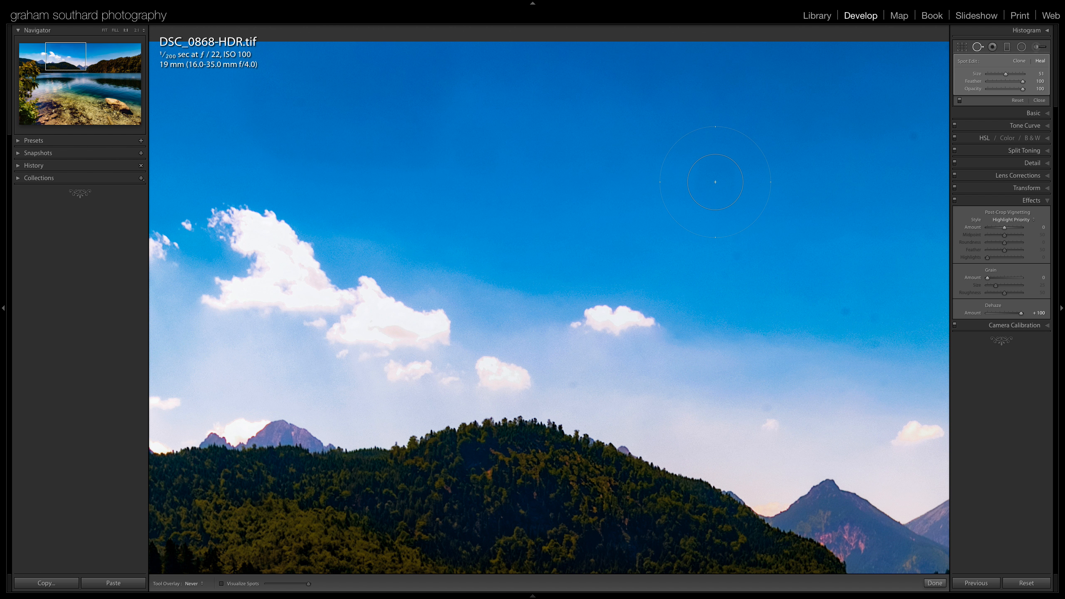
- Heal the dust spots in the blue sky around the clouds, using size 79 brush strokes for the wide area above the large cloud
{"action": "left_click", "coordinate": [715, 183]}
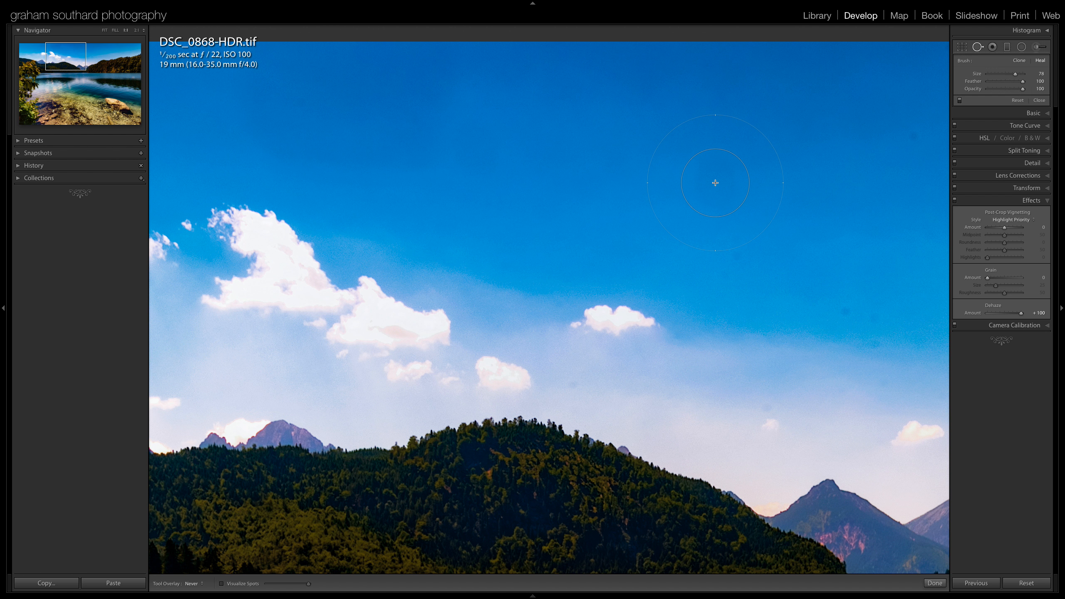
{"action": "left_click", "coordinate": [739, 256]}
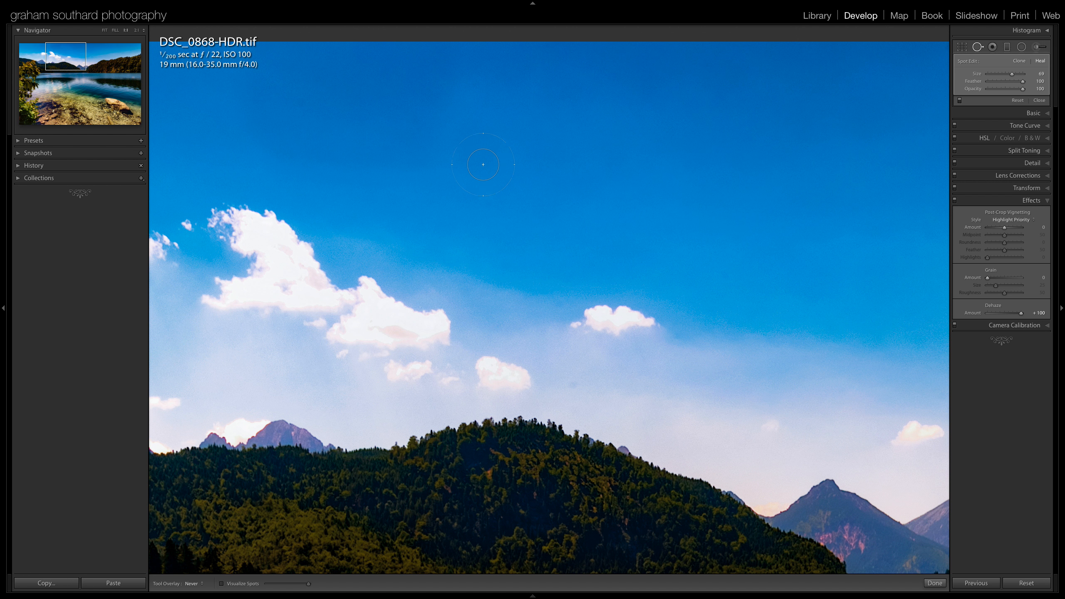
{"action": "scroll", "coordinate": [480, 162], "scroll_direction": "up", "scroll_amount": 3}
{"action": "scroll", "coordinate": [303, 90], "scroll_direction": "down", "scroll_amount": 1}
{"action": "left_click_drag", "start_coordinate": [256, 62], "coordinate": [475, 62]}
{"action": "left_click_drag", "start_coordinate": [250, 111], "coordinate": [448, 116]}
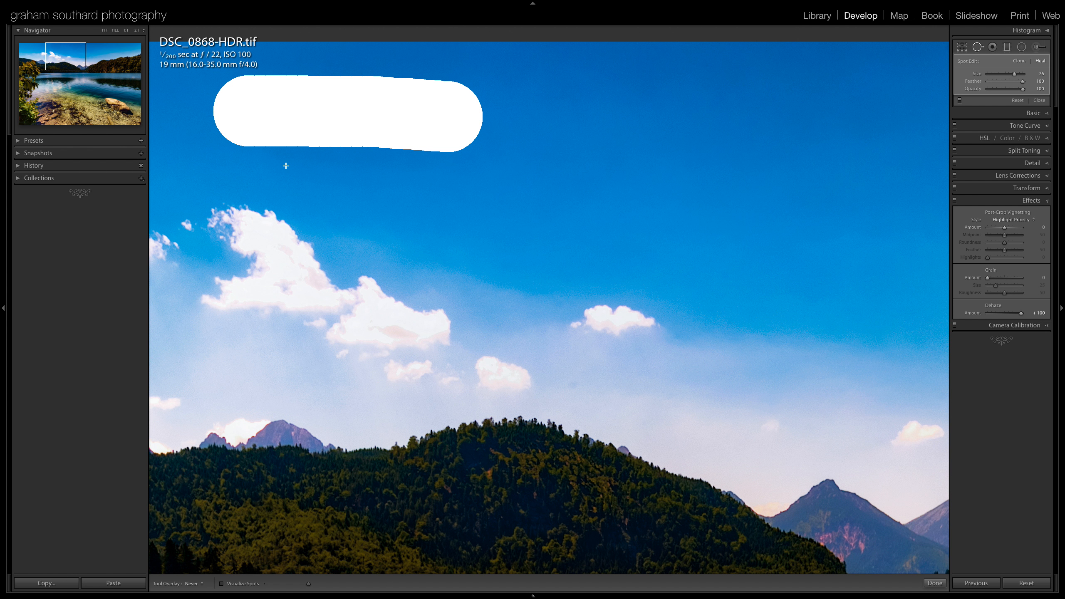
{"action": "left_click_drag", "start_coordinate": [278, 160], "coordinate": [436, 158]}
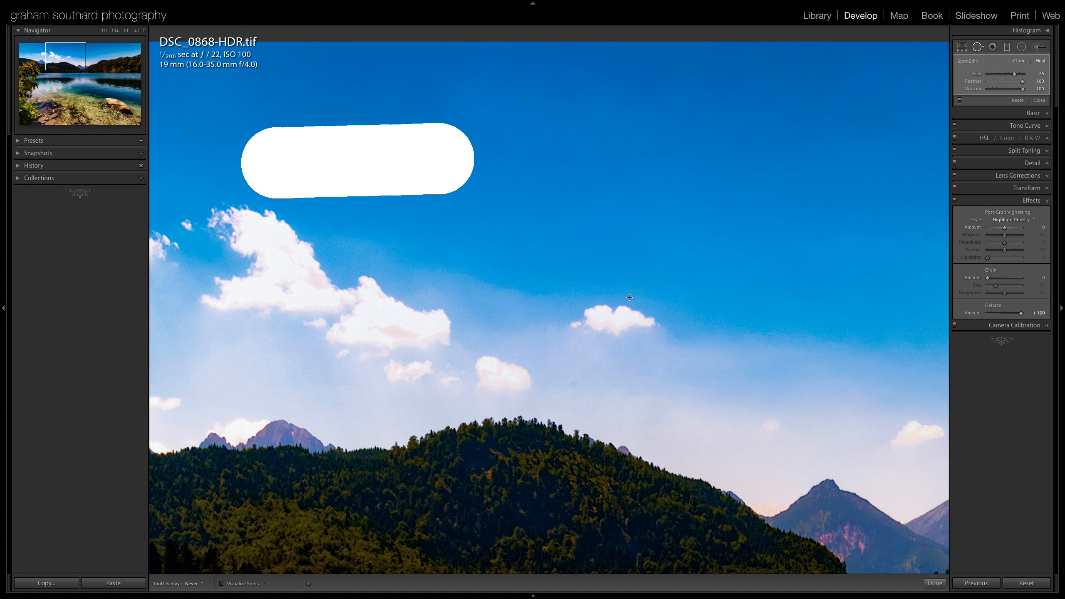
{"action": "left_click", "coordinate": [726, 276]}
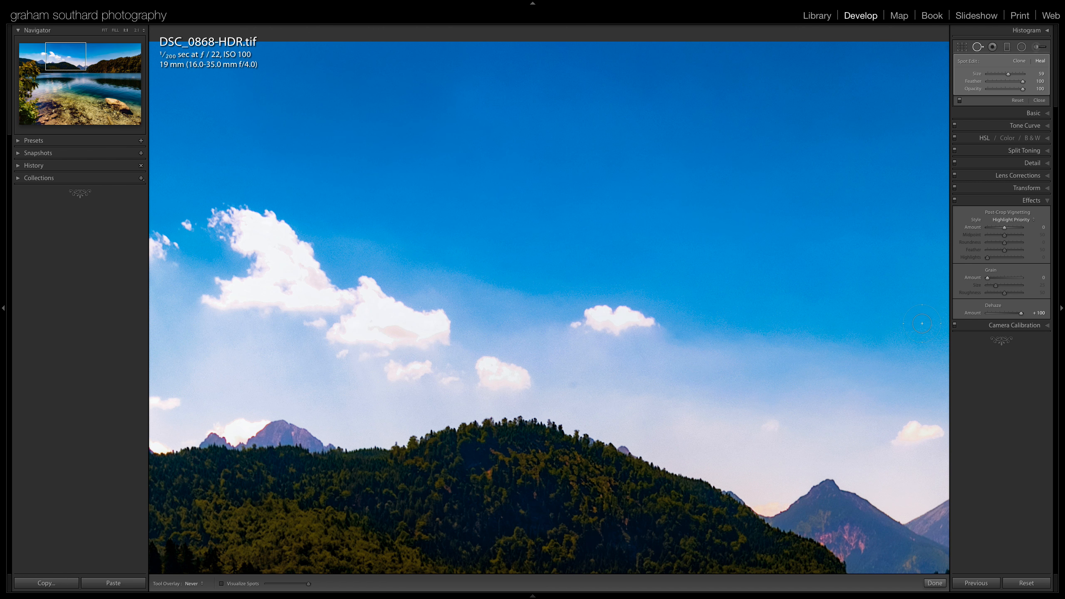
- Reset the Dehaze amount to its default of 0
{"action": "left_click", "coordinate": [104, 31]}
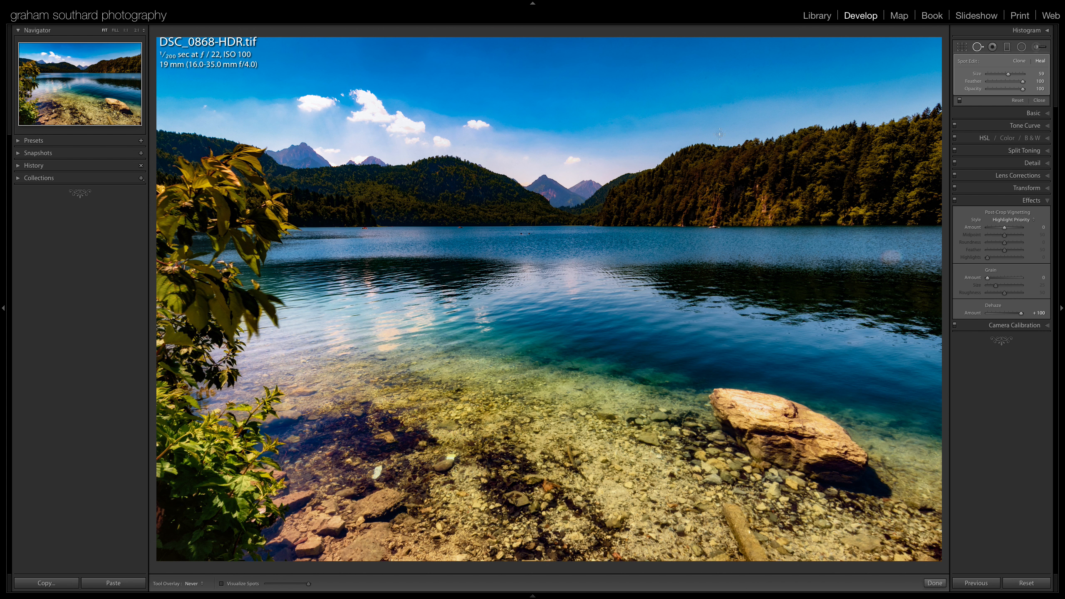
{"action": "double_click", "coordinate": [972, 313]}
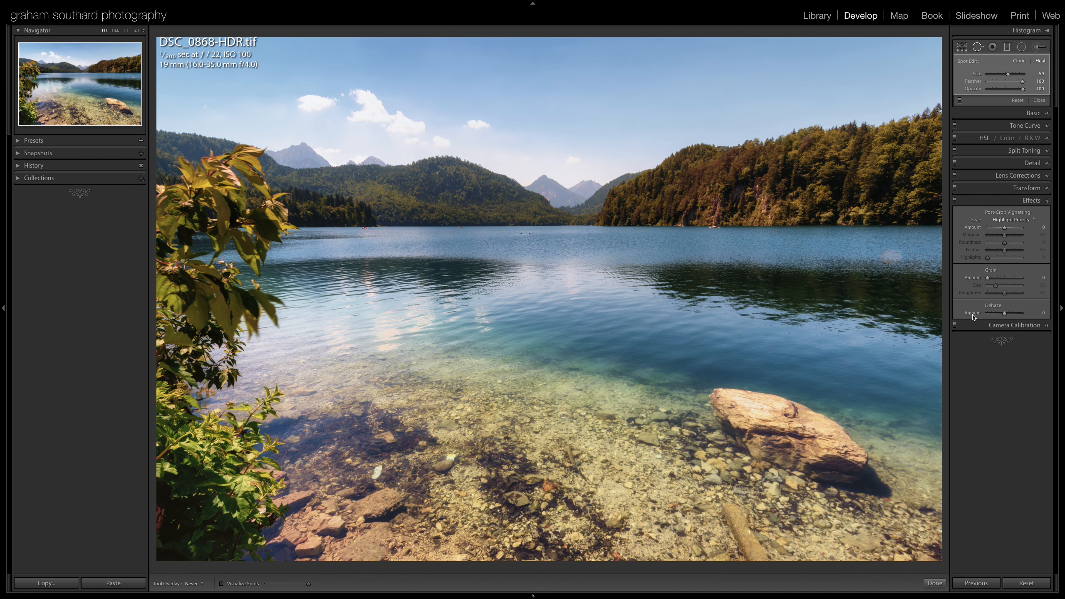
- Revert to the initial +100 Dehaze entry in the edit history to view the sky before the spot removals
{"action": "left_click", "coordinate": [17, 168]}
{"action": "scroll", "coordinate": [105, 392], "scroll_direction": "down", "scroll_amount": 10}
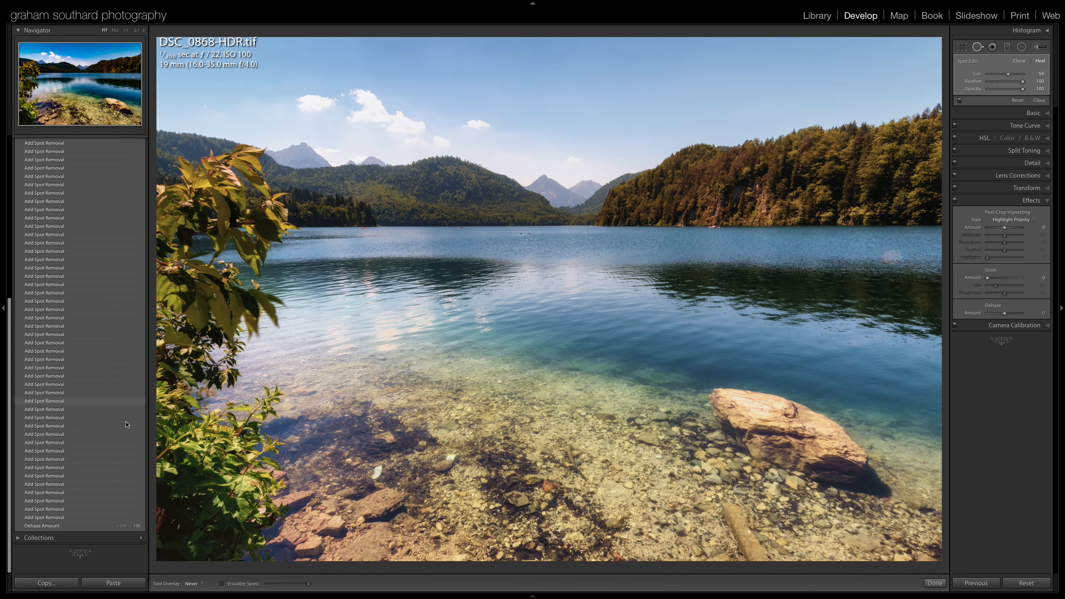
{"action": "left_click", "coordinate": [94, 527]}
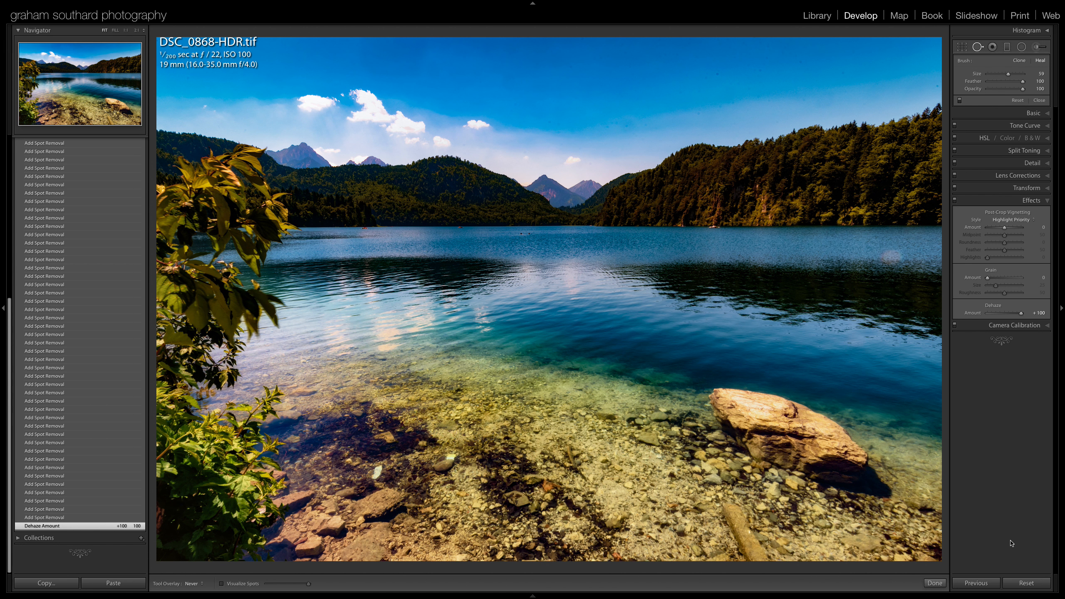
- Compare the original and healed photo by resetting all settings, undoing each reset, and restoring the latest Dehaze history state
{"action": "left_click", "coordinate": [1023, 586]}
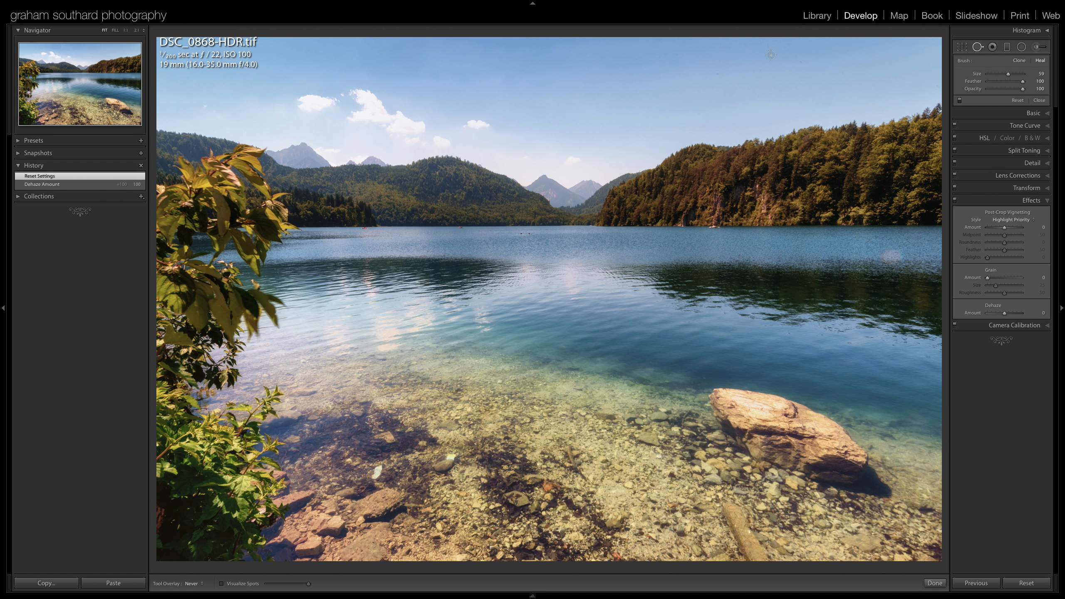
{"action": "key", "text": "ctrl+z"}
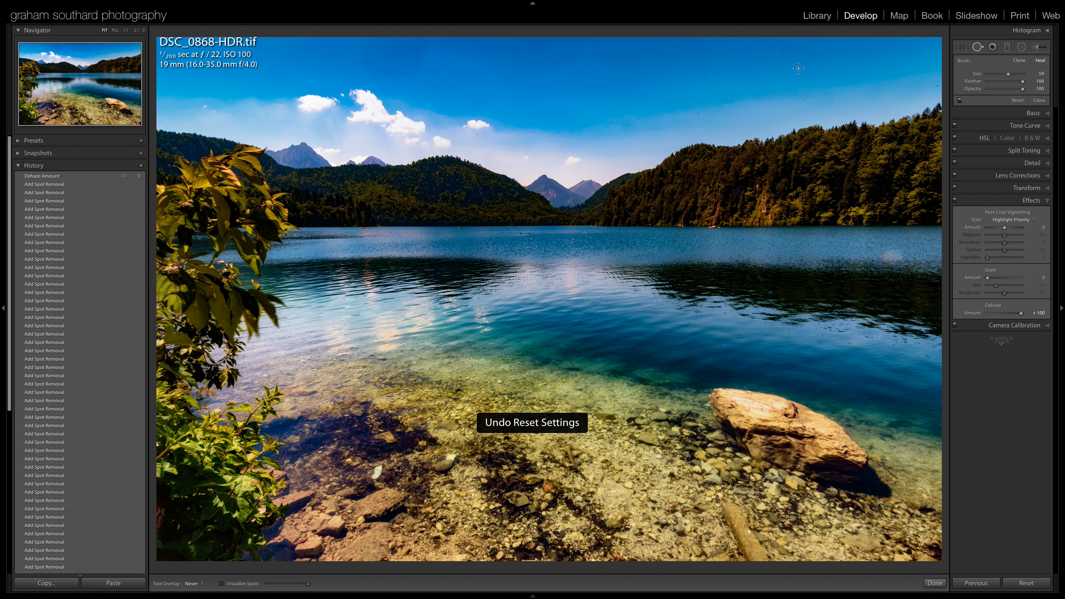
{"action": "left_click", "coordinate": [56, 178]}
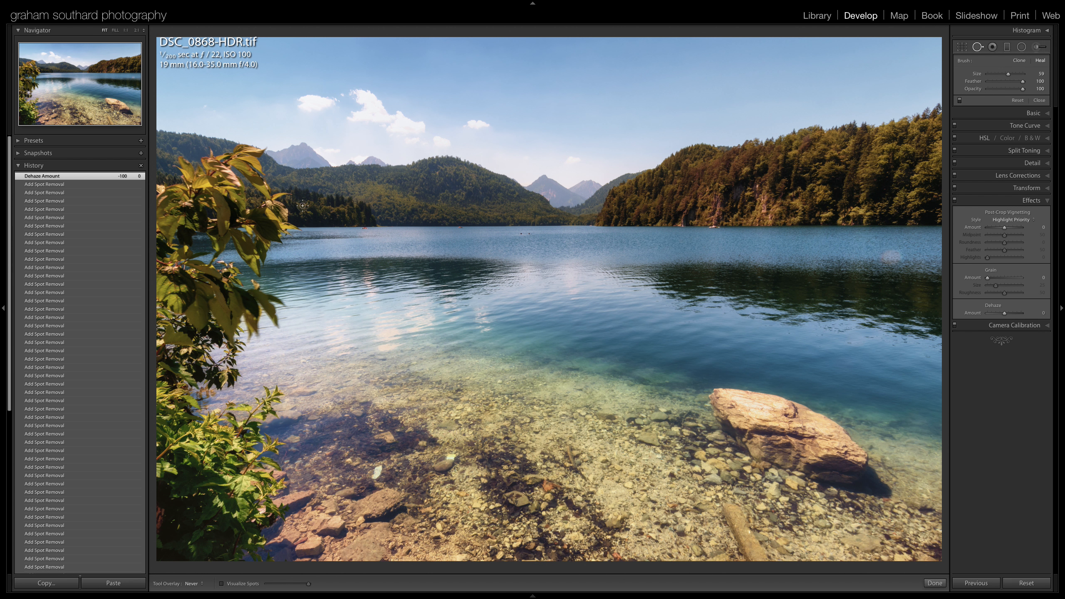
{"action": "left_click", "coordinate": [1026, 583]}
{"action": "key", "text": "ctrl+z"}
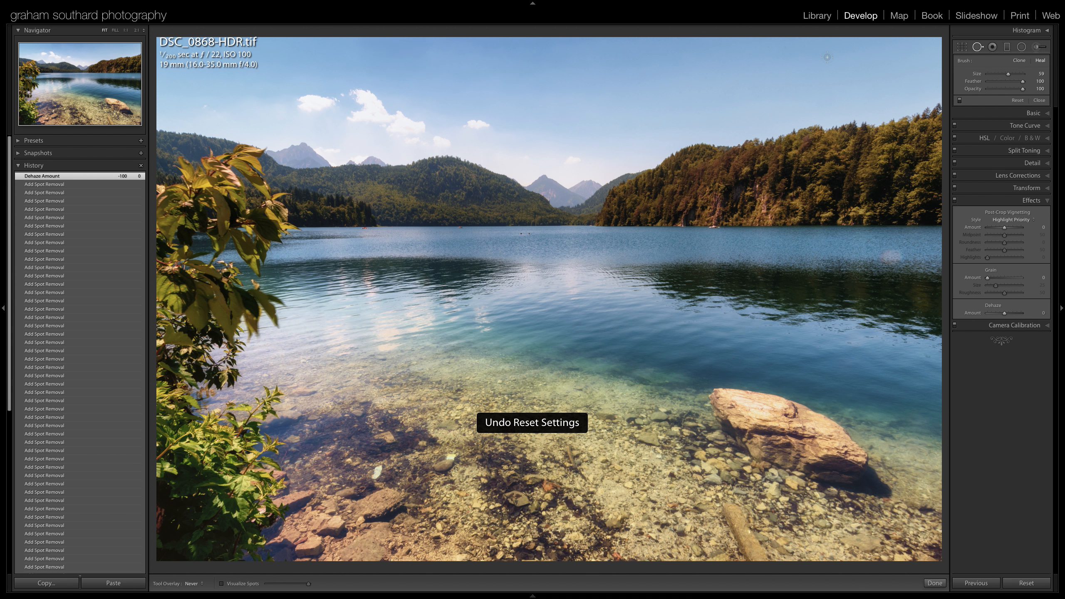